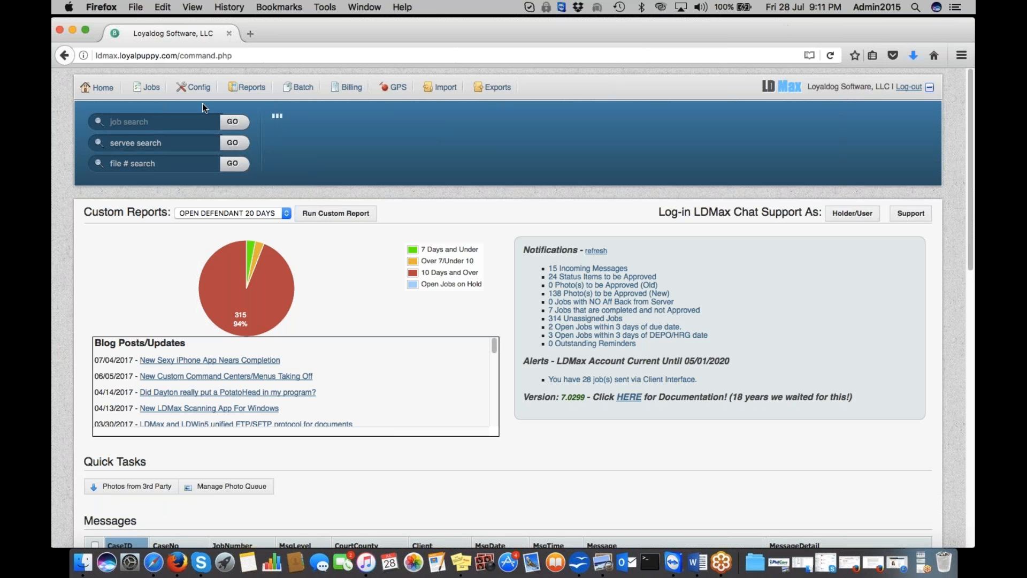
Step: Open the Clients list from Config > General Setup
mouse_move(198, 92)
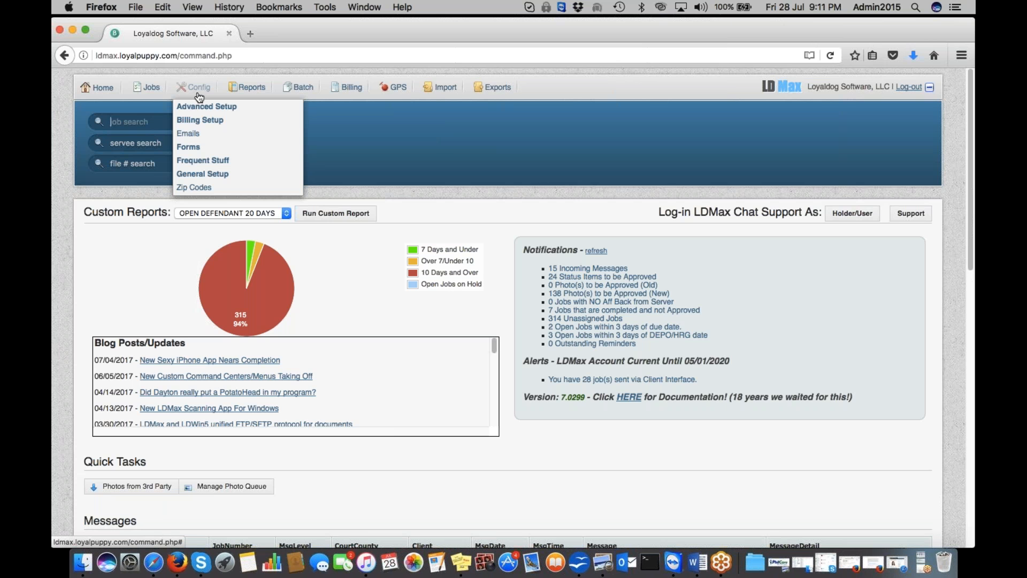
mouse_move(215, 176)
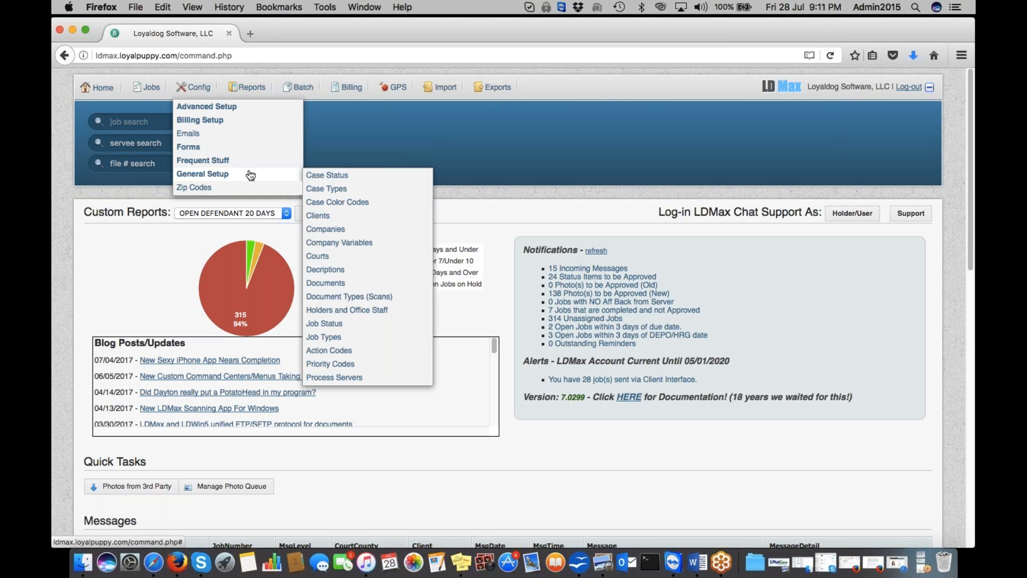
click(326, 217)
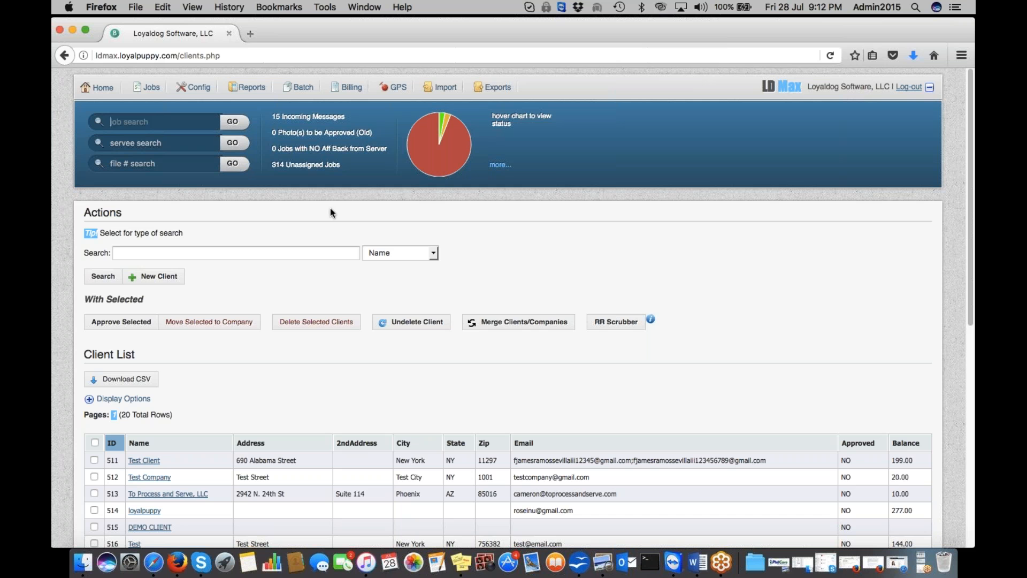
Step: Start a blank New Client Profile with the New Client button
click(159, 277)
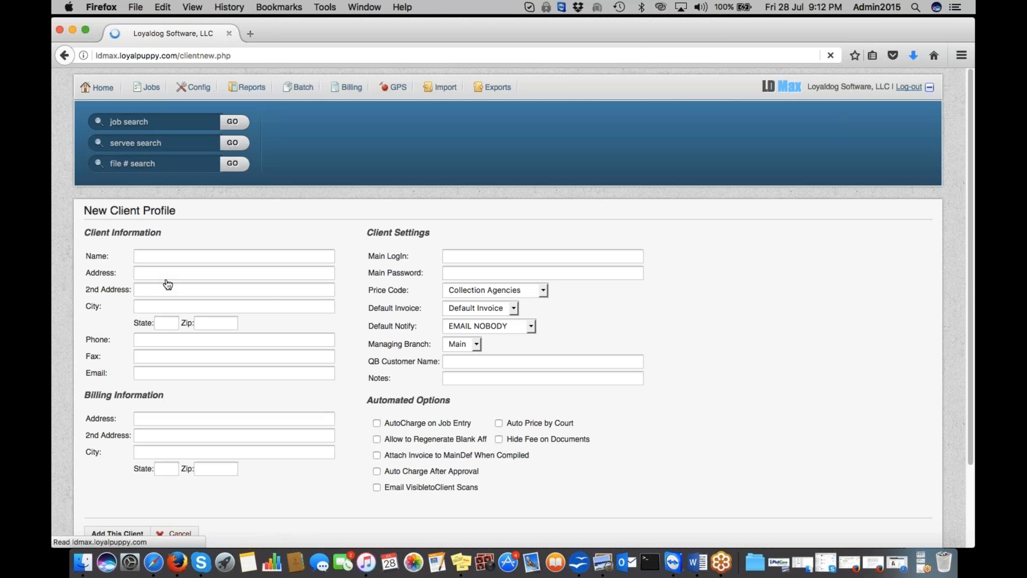
Step: Enter NEW CLIENT 5 as the client name, plus a main login and password
click(272, 261)
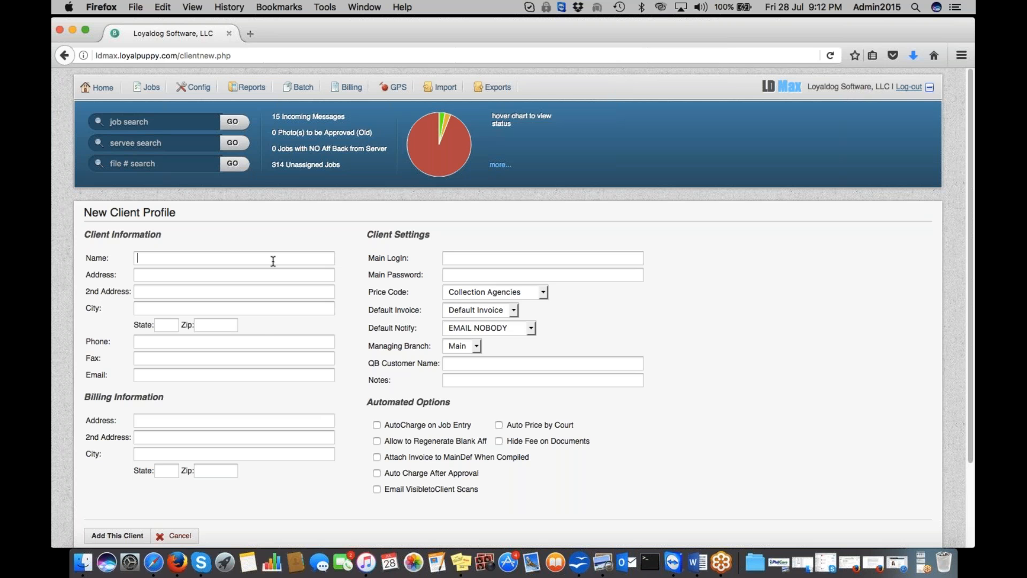
text(NEW CLIENT 5)
scroll(187, 419, down, 1)
scroll(187, 419, down, 1)
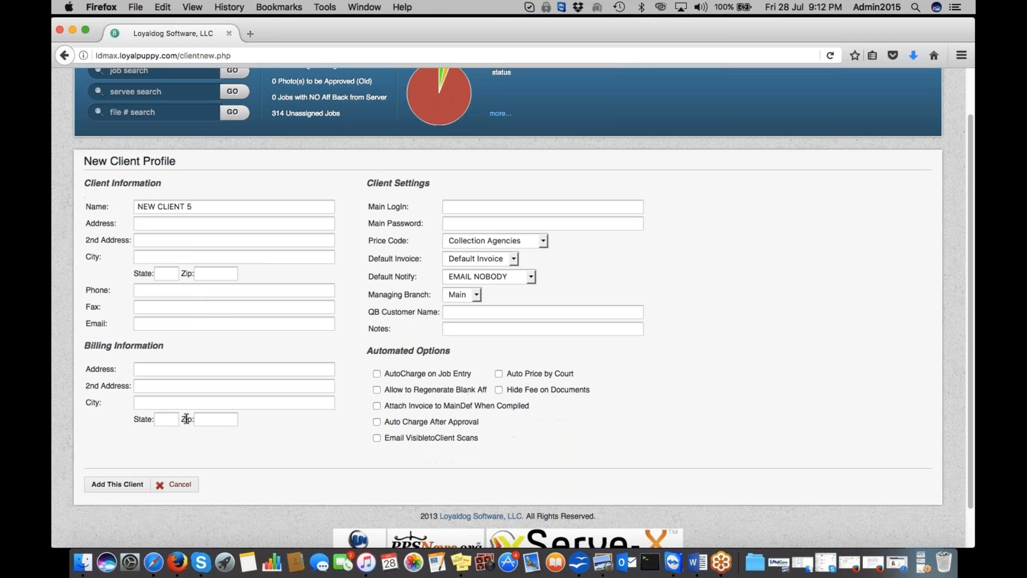
scroll(382, 229, up, 2)
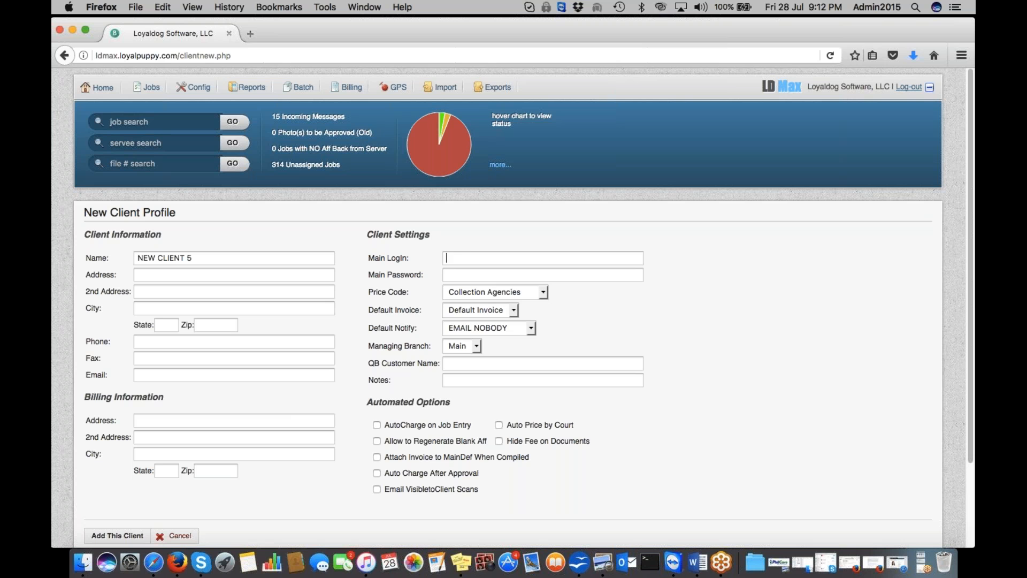
text(newclient5)
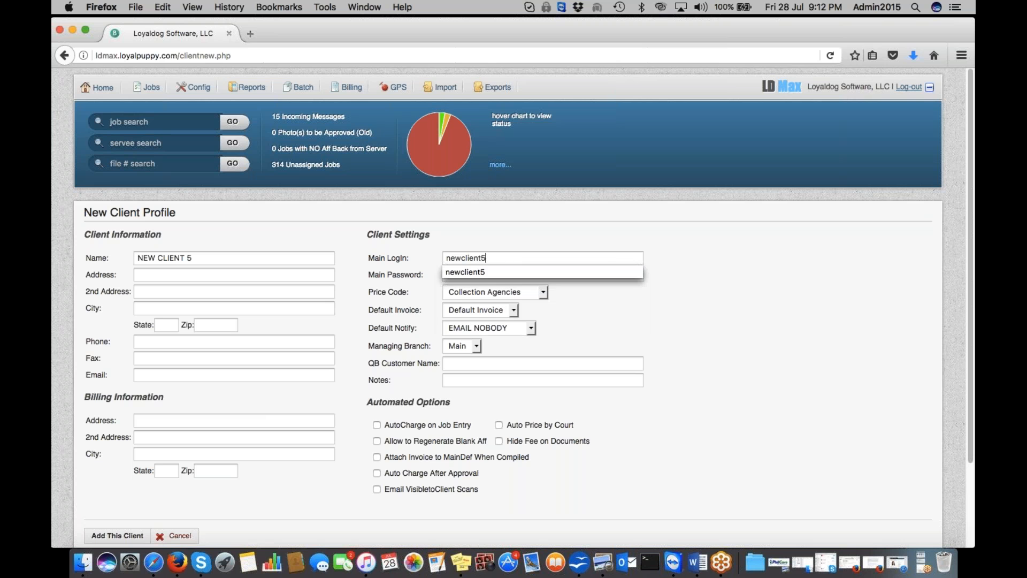
click(405, 269)
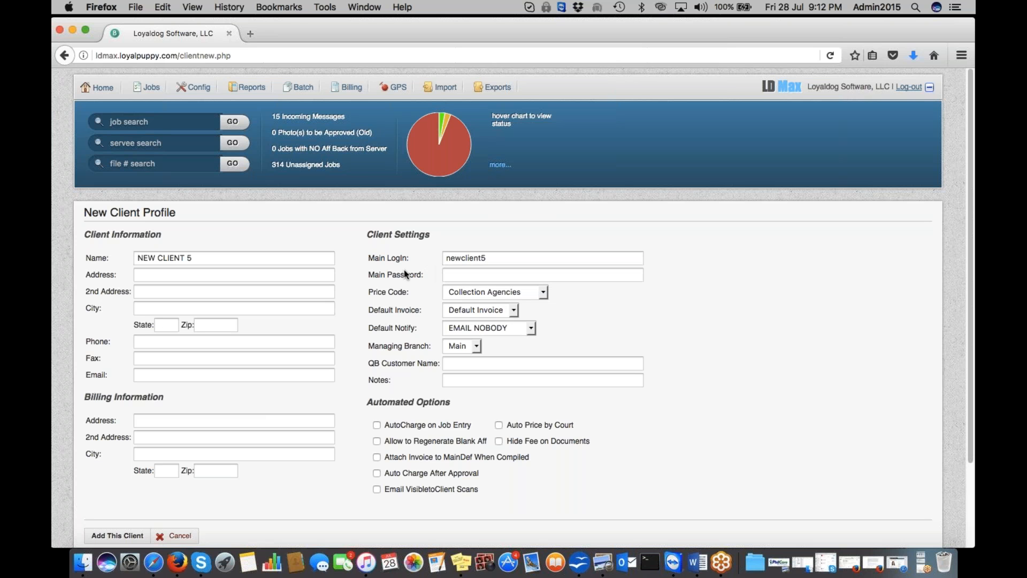
click(475, 280)
text(newclient)
click(797, 313)
Step: Choose the Out Of State Law Firms price code for the client
click(480, 294)
click(480, 293)
click(482, 291)
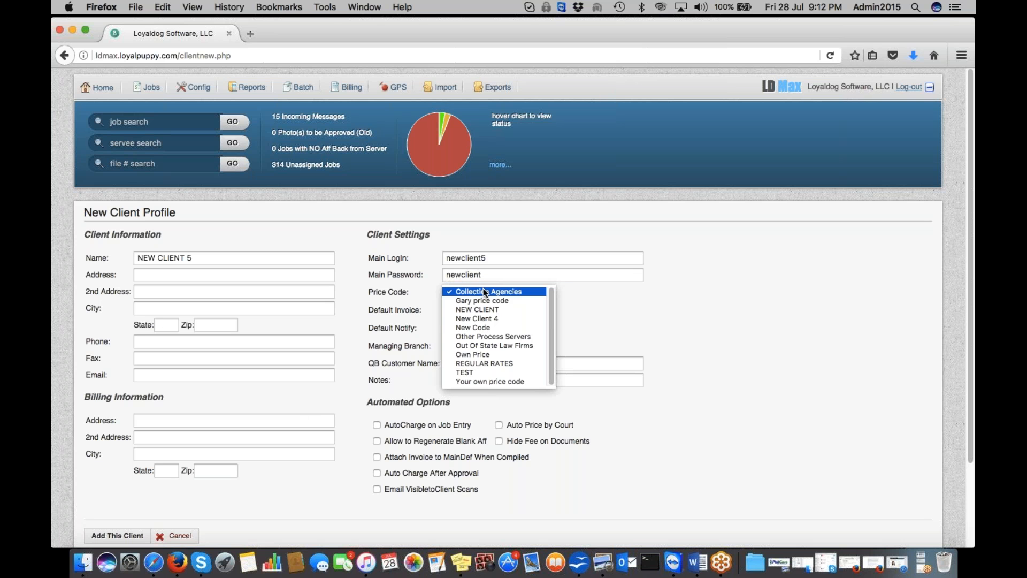
click(513, 344)
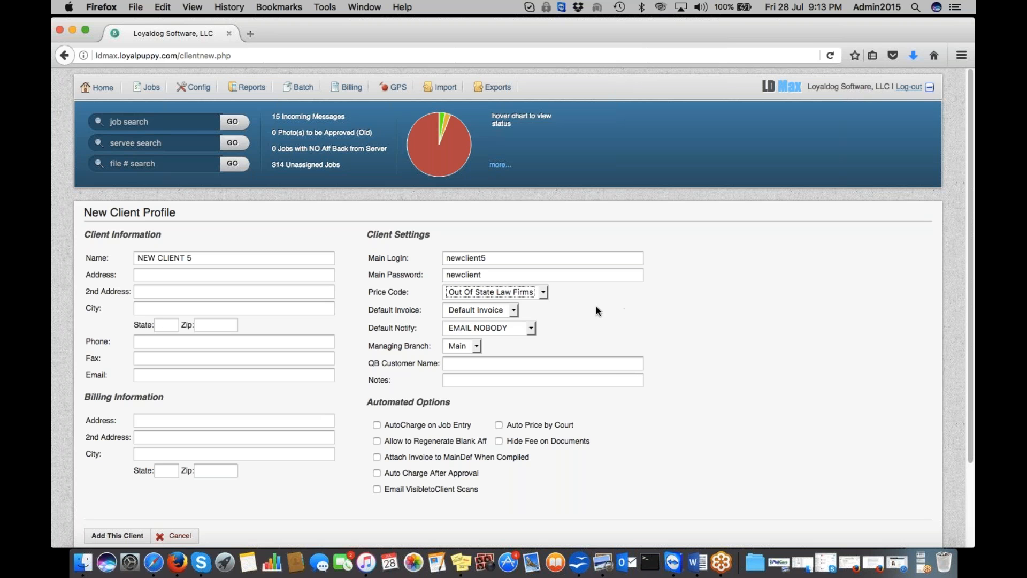
click(513, 310)
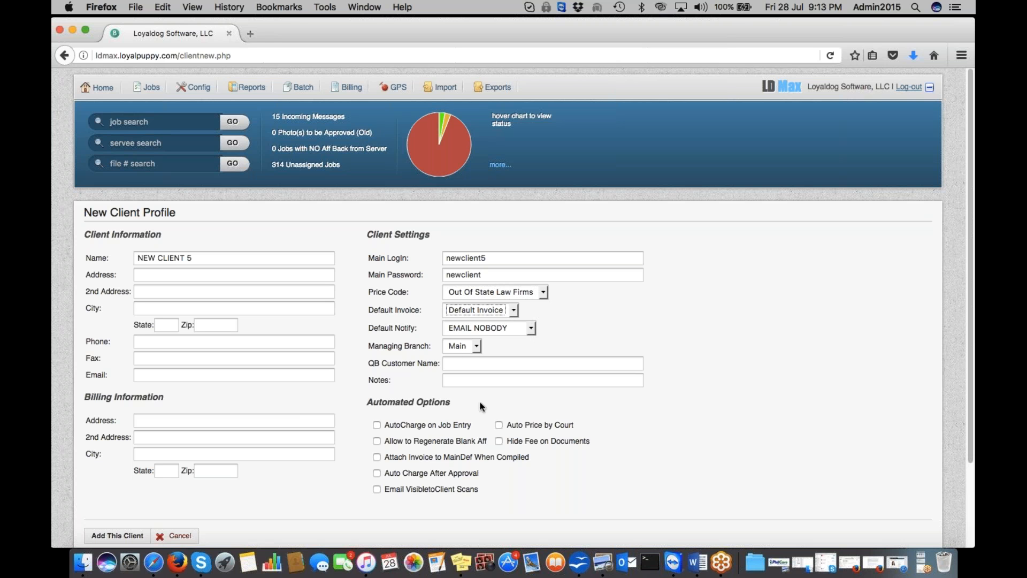
click(492, 360)
Step: Set QB Customer Name to NEWCLIENT5 and tick Auto Charge After Approval
text(NEWC)
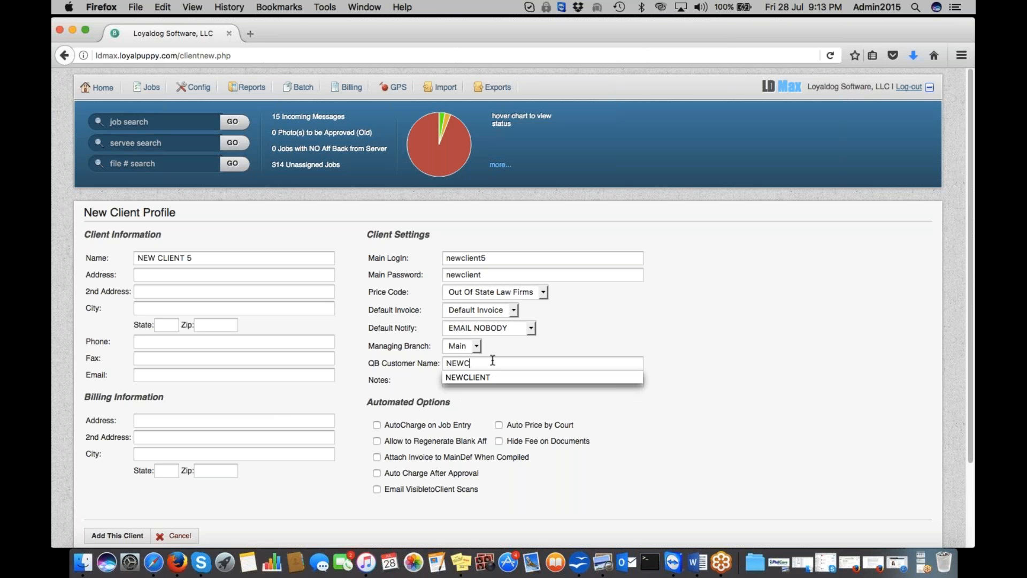
text(LIENT5)
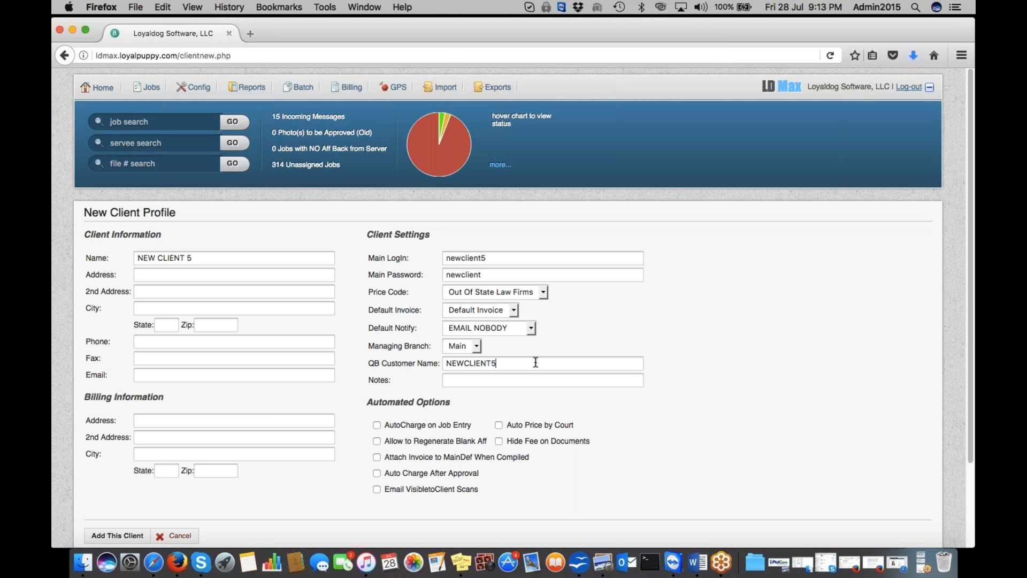
scroll(927, 332, down, 4)
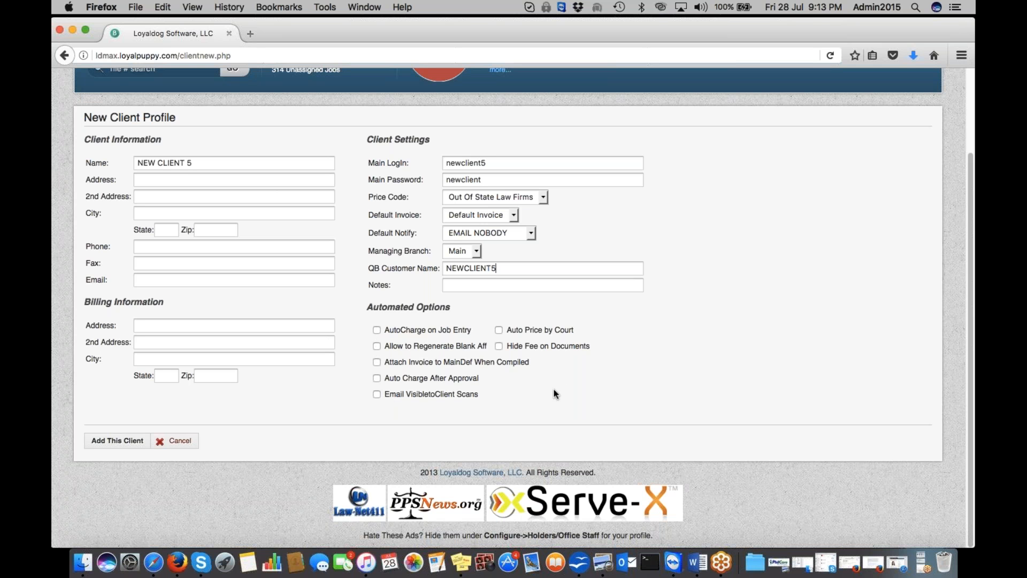
click(378, 378)
Step: After the duplicate-login rejection, change the login and name endings to 7 and add NEW CLIENT 7
click(111, 444)
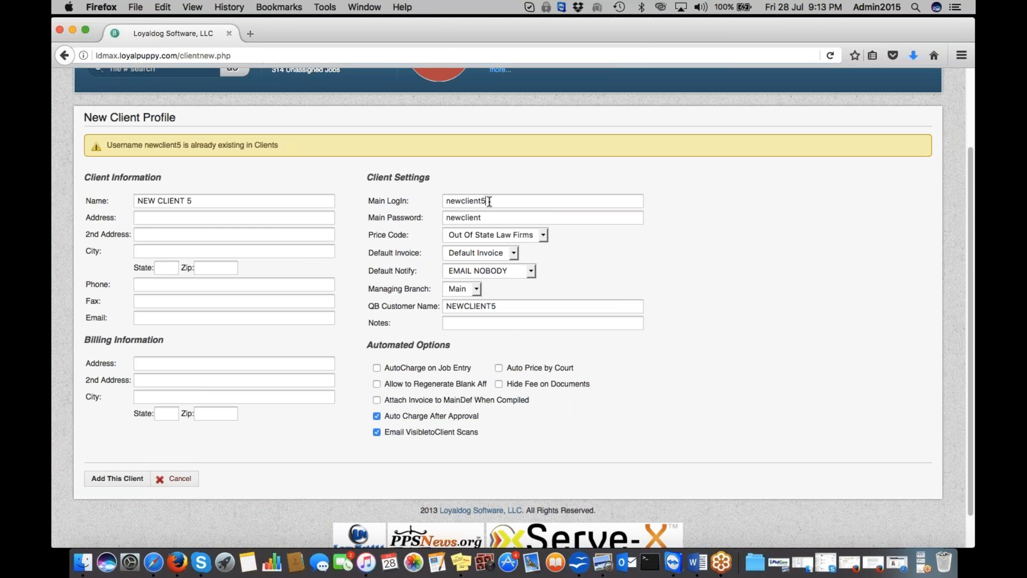
key(BackSpace)
text(7)
key(BackSpace)
text(7)
scroll(615, 384, down, 2)
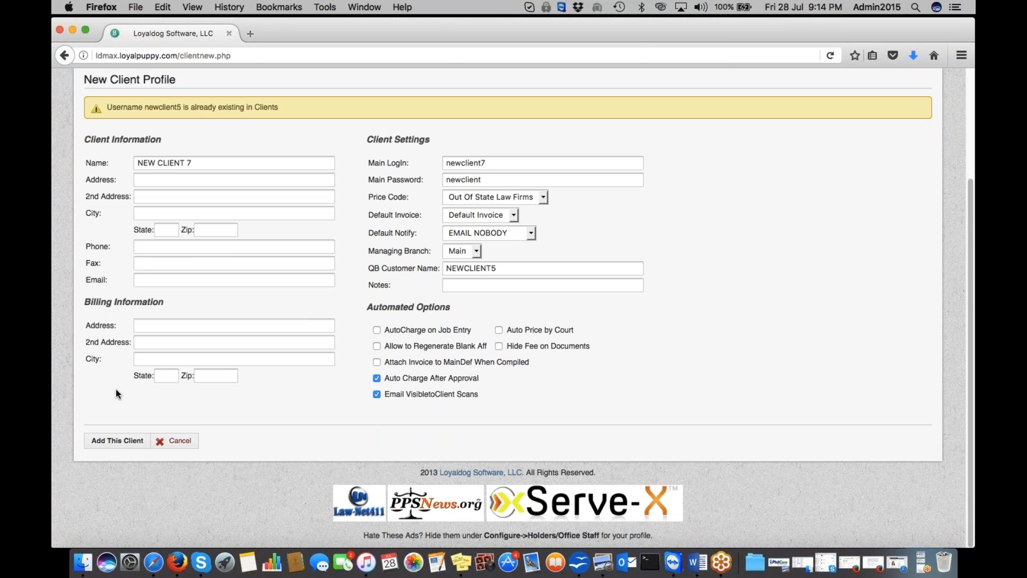
click(117, 440)
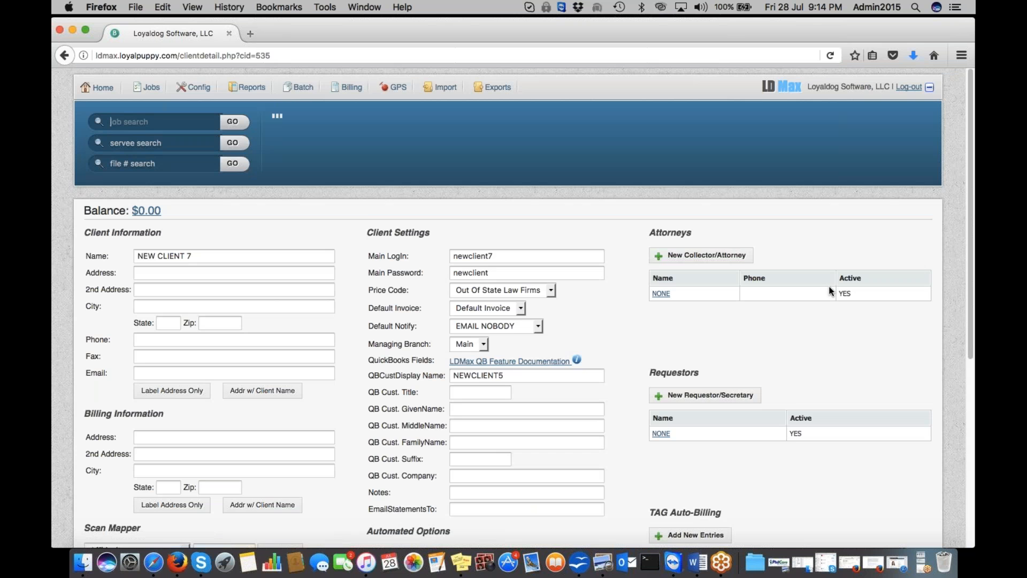
Step: Enable Can Send New Jobs Via Client Interface for NEW CLIENT 7 and click Update
scroll(748, 367, down, 10)
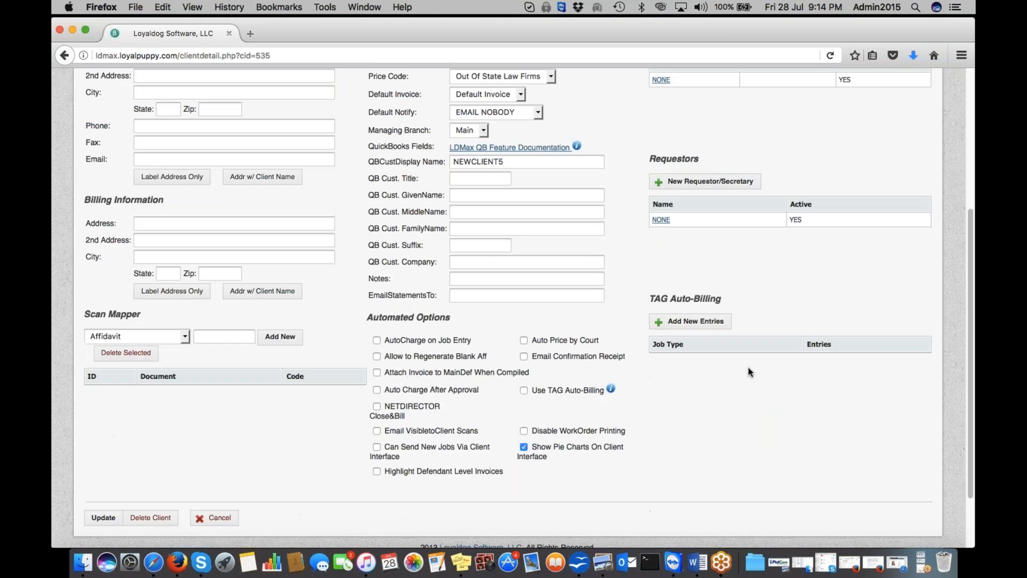
scroll(748, 368, up, 3)
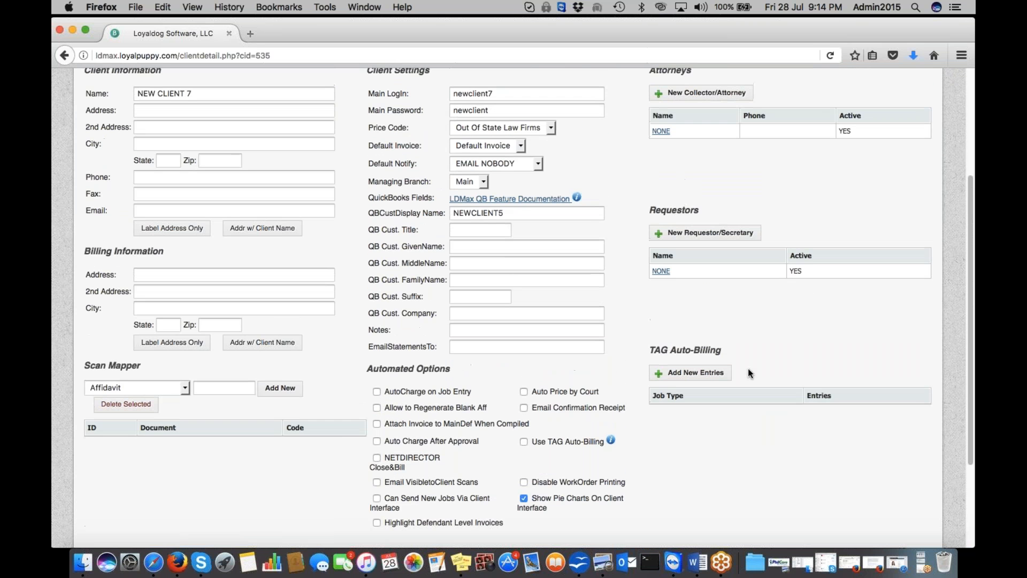
scroll(748, 368, up, 1)
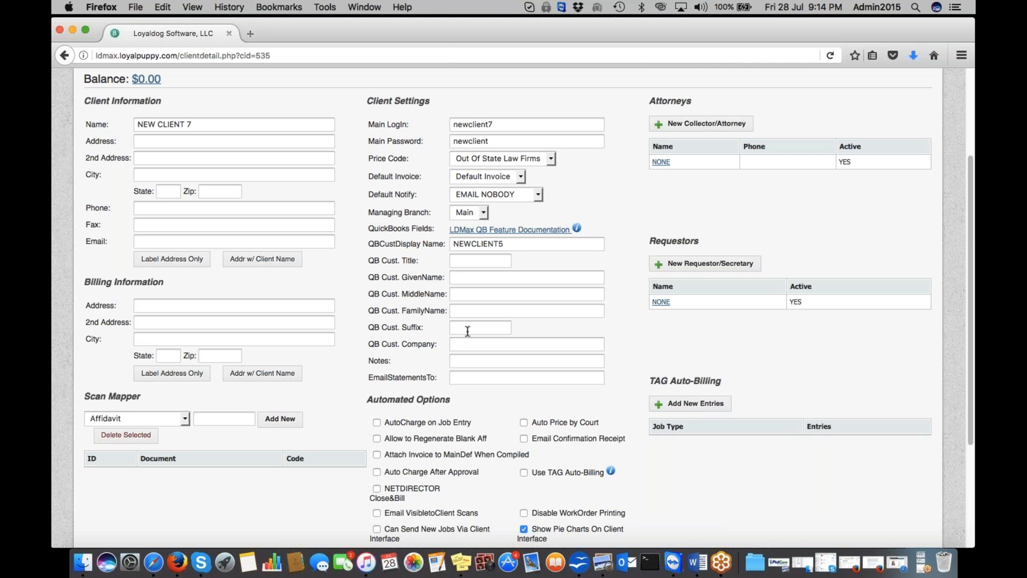
scroll(468, 330, down, 2)
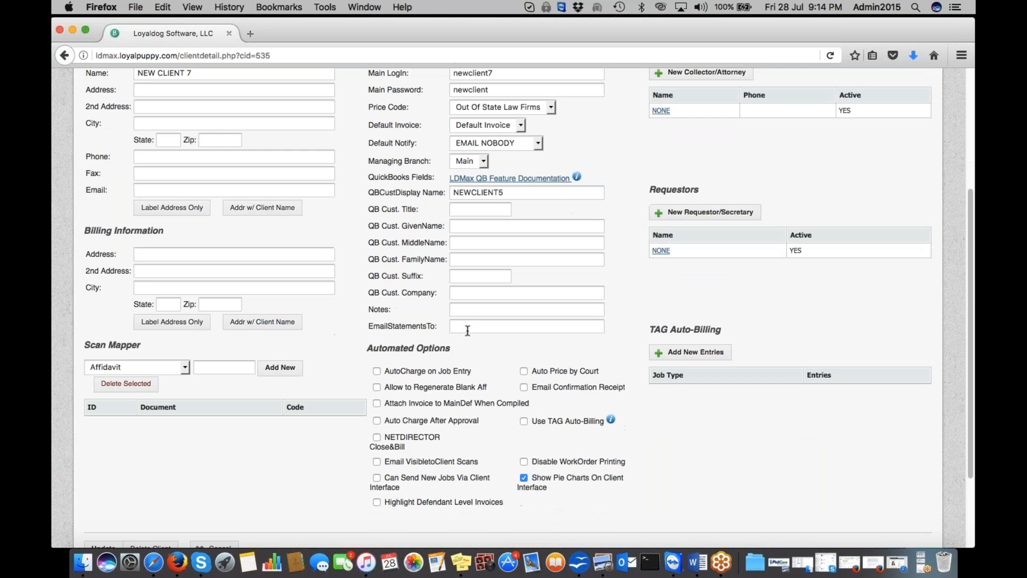
scroll(467, 331, down, 2)
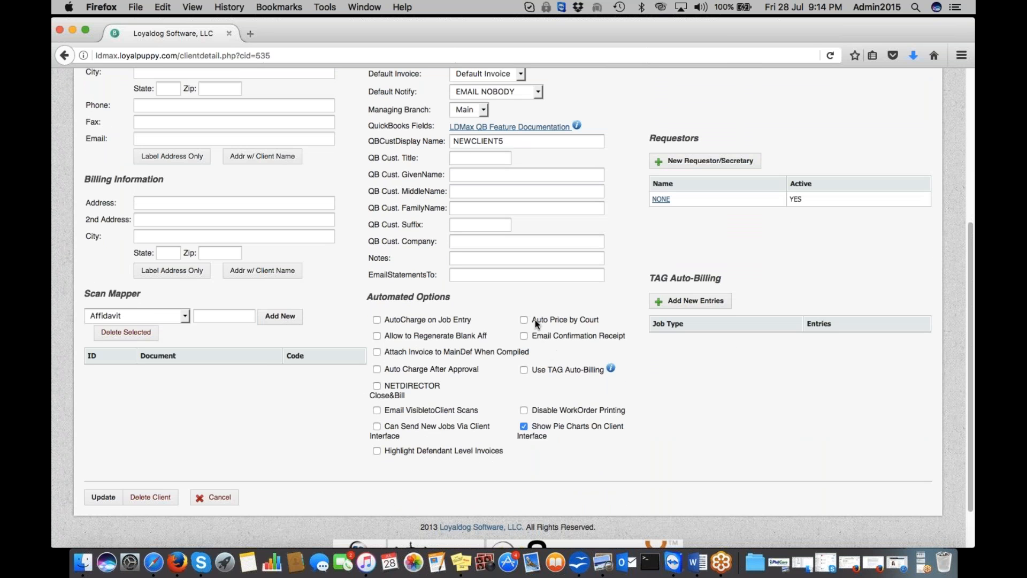
click(377, 427)
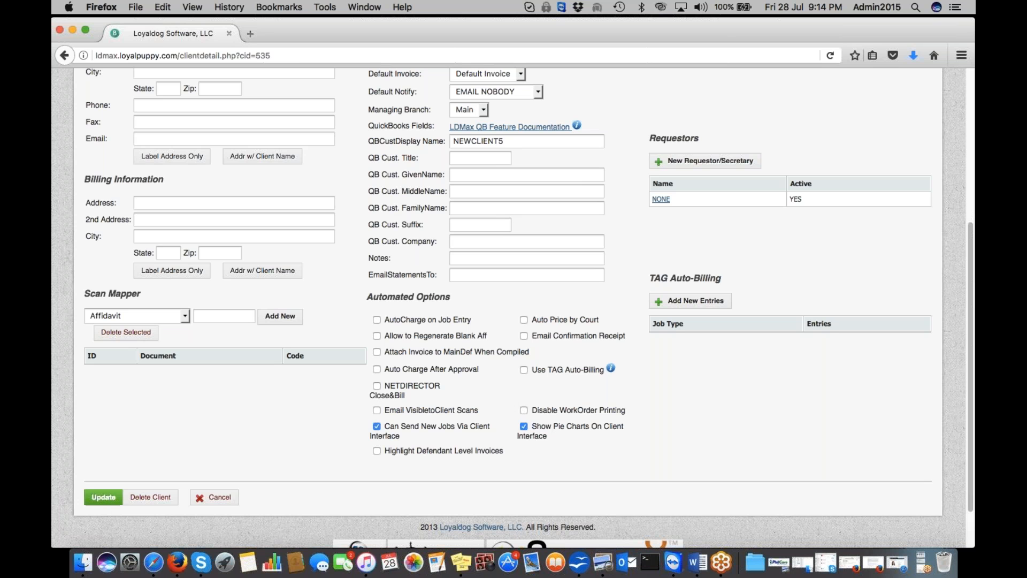
click(103, 498)
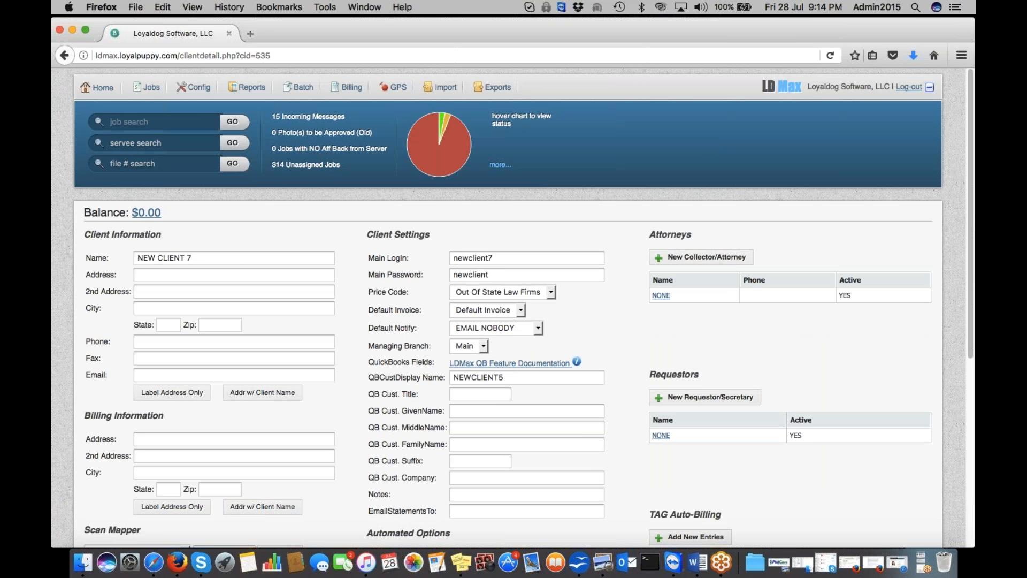
Step: In the Price Code List, add a new price code named New Client 7
mouse_move(195, 89)
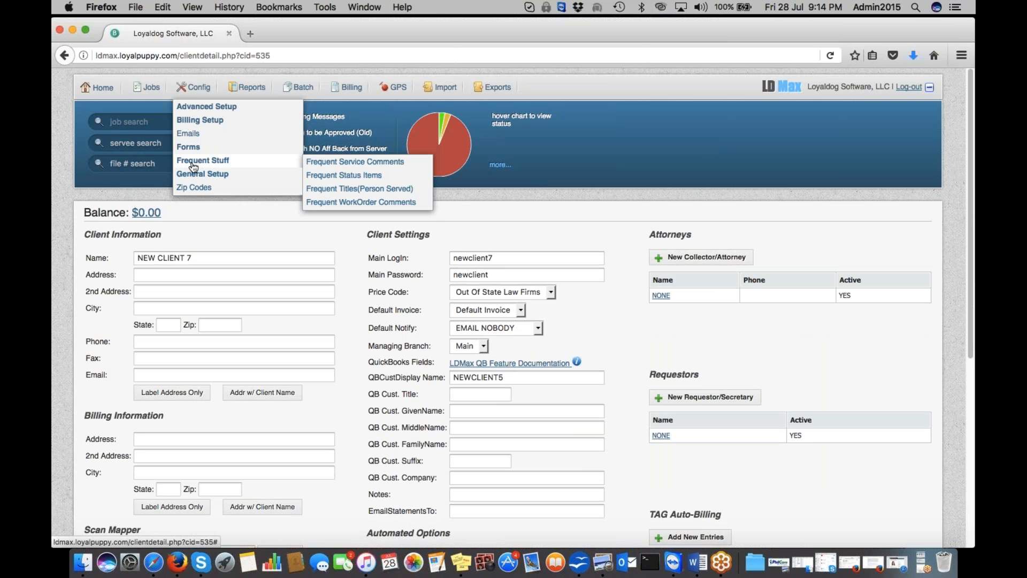
mouse_move(200, 122)
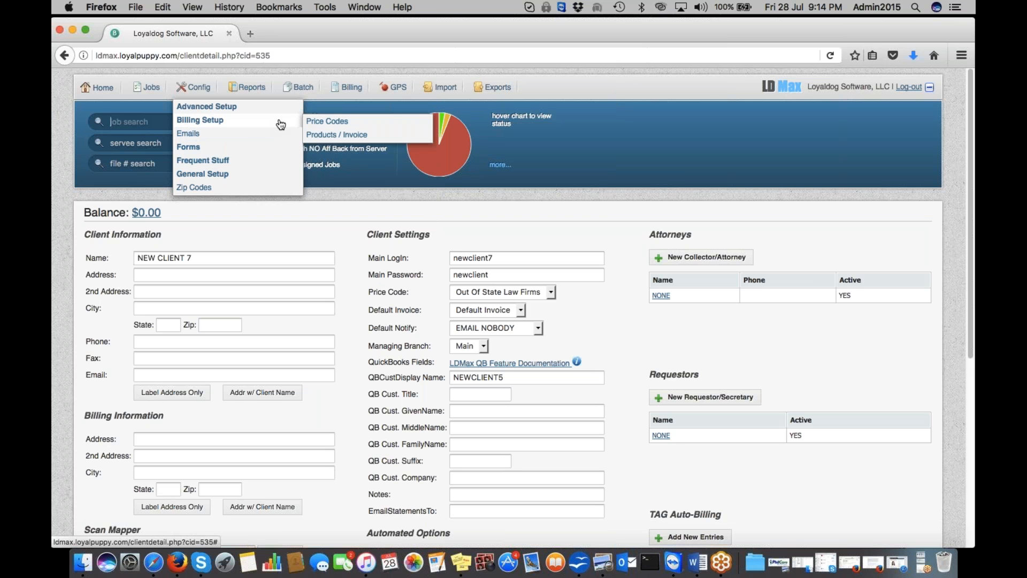
click(323, 123)
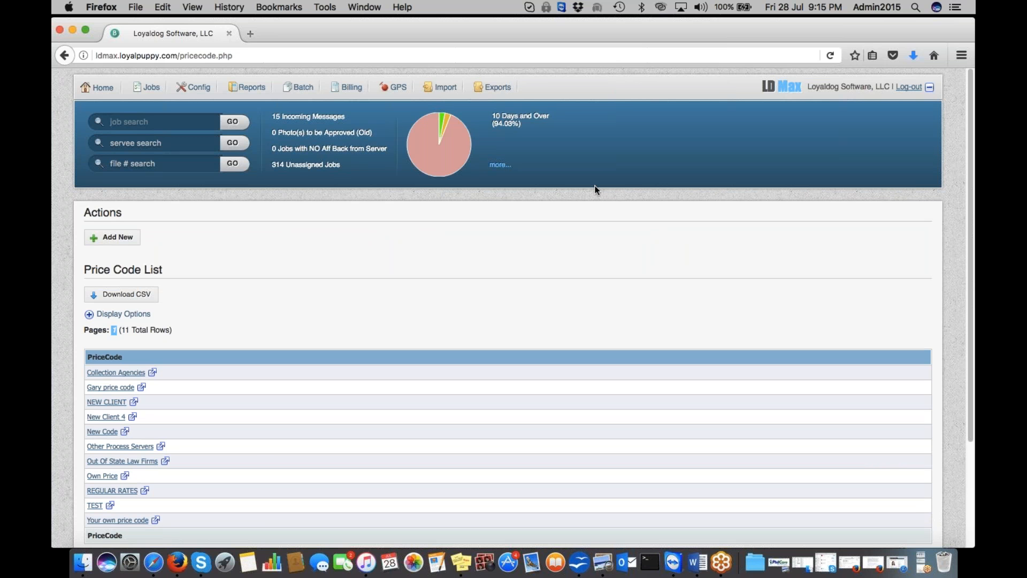
scroll(523, 289, down, 2)
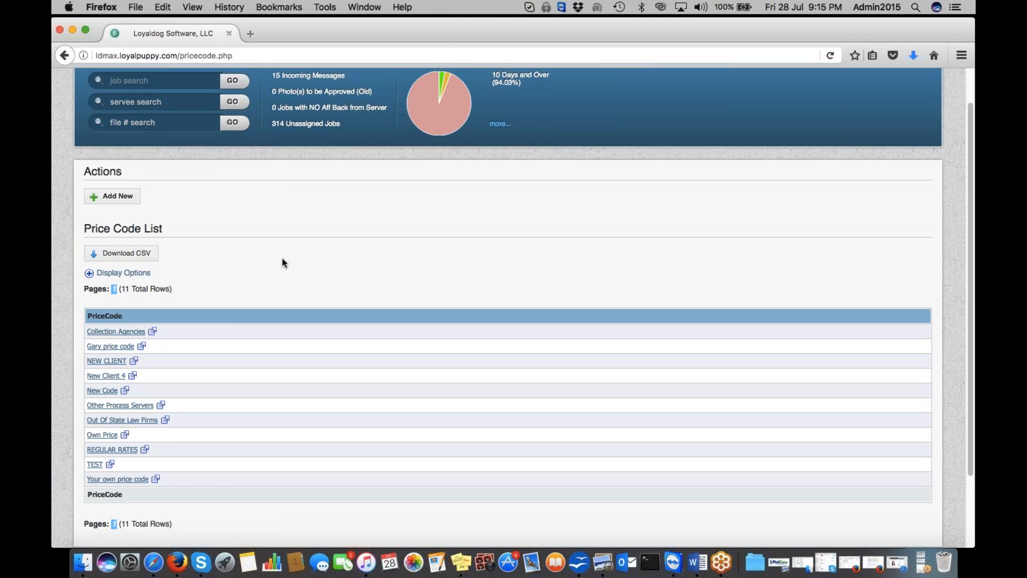
click(129, 201)
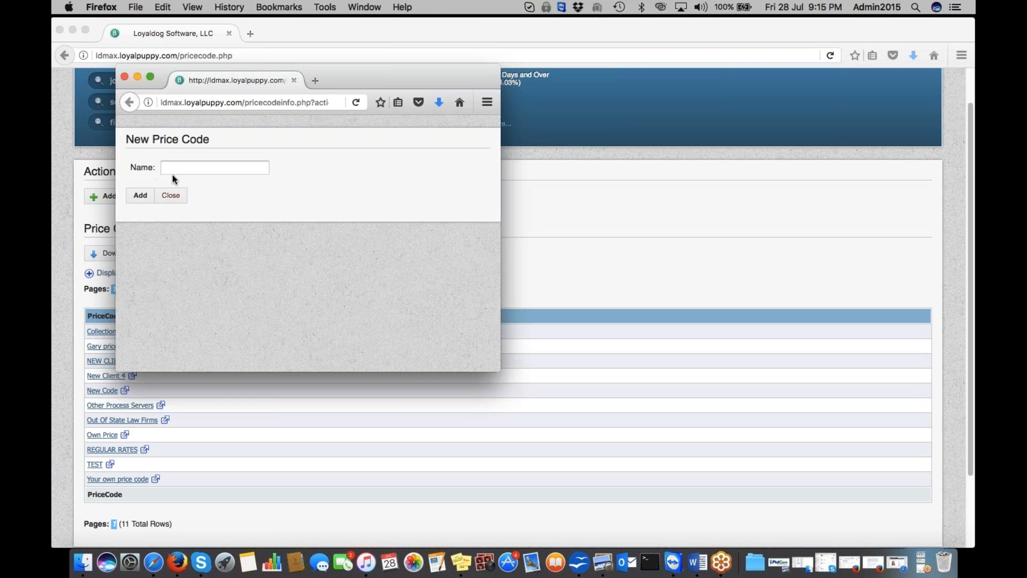
text(New)
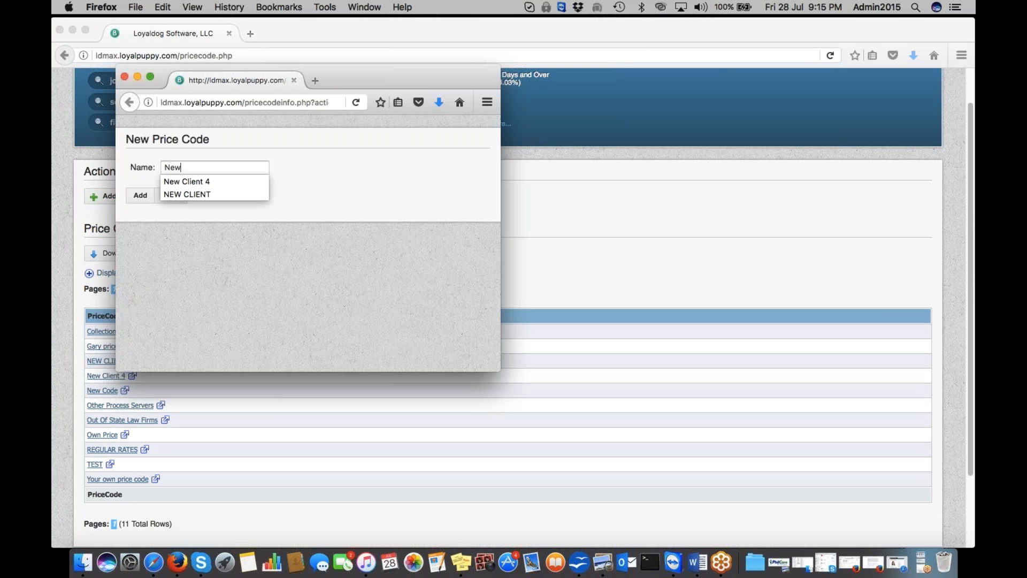
text( Client 7)
click(140, 196)
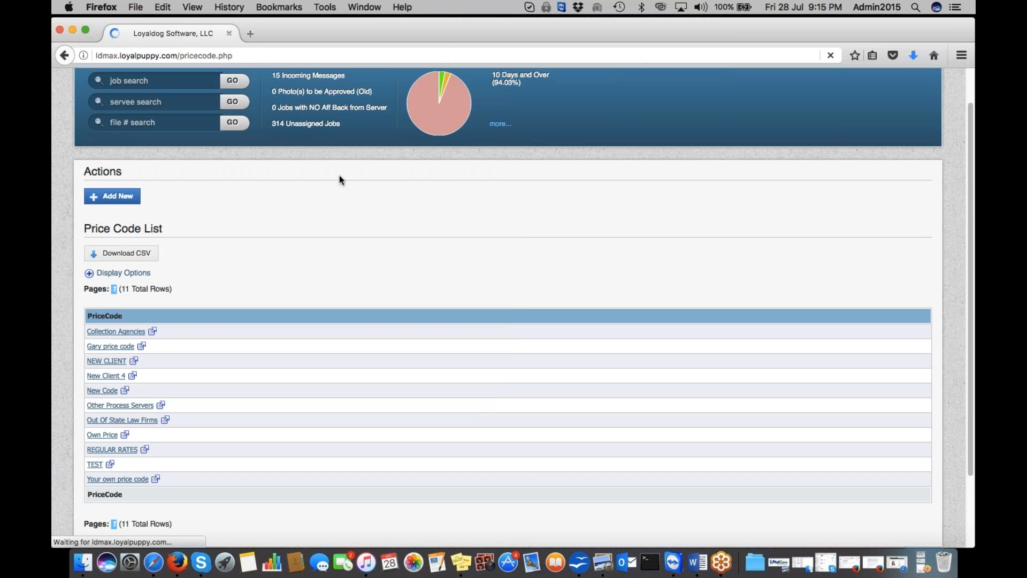
Step: Go back to the Clients list and open NEW CLIENT 7's details
scroll(297, 223, up, 2)
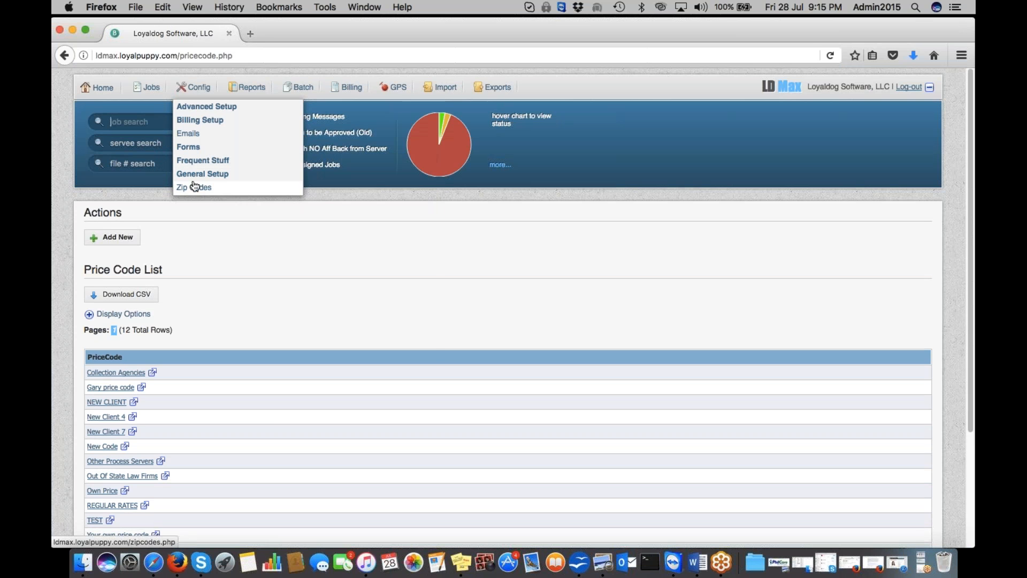
mouse_move(195, 172)
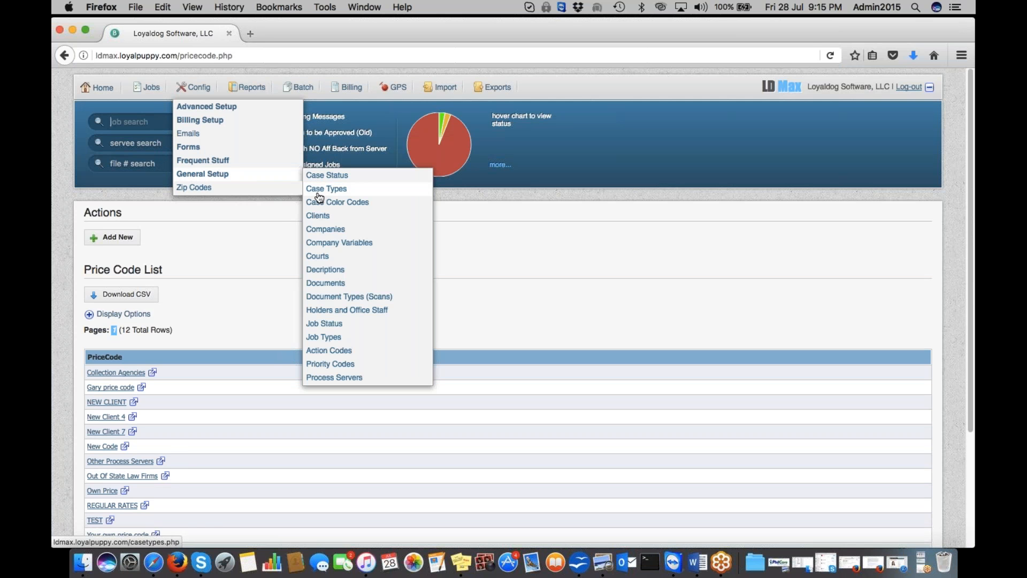
click(319, 216)
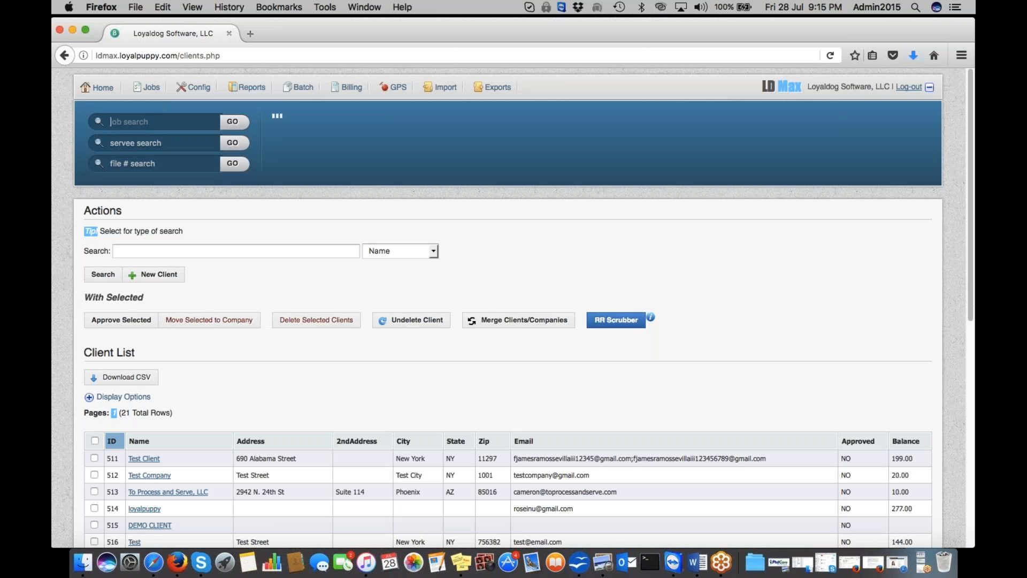
scroll(605, 323, down, 10)
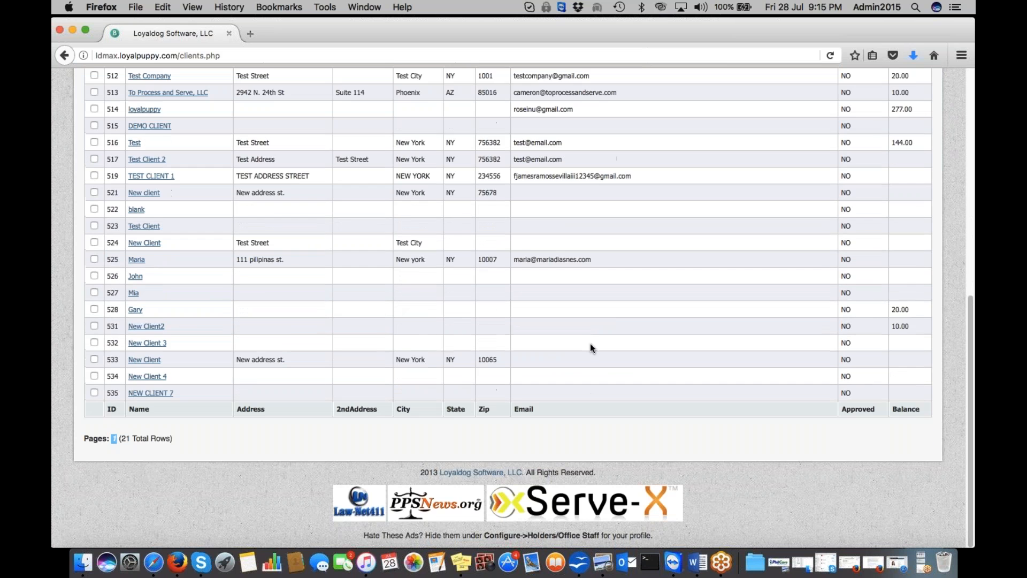
click(151, 392)
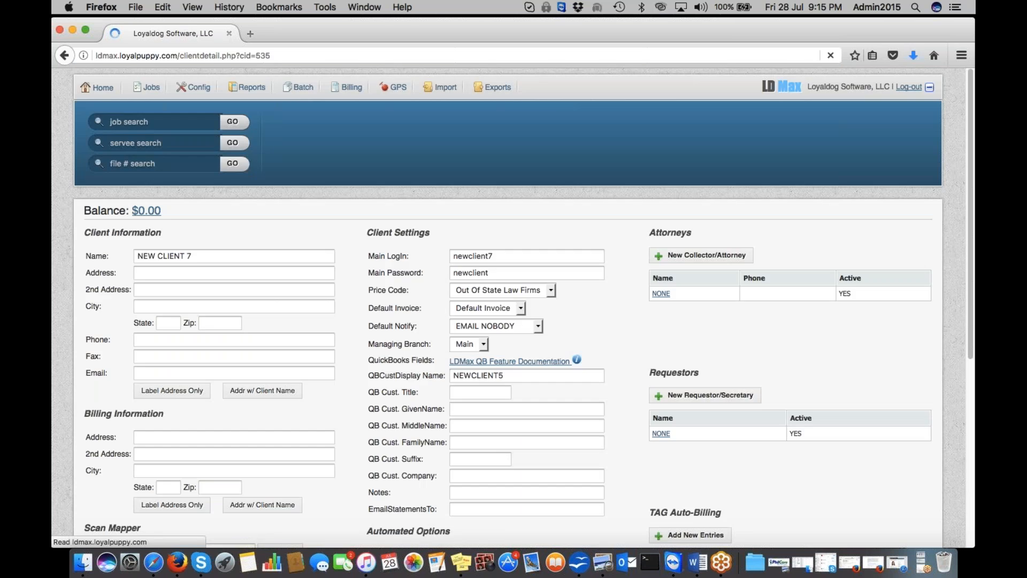
Step: Switch NEW CLIENT 7's price code from Out Of State Law Firms to New Client 7 and update
click(541, 294)
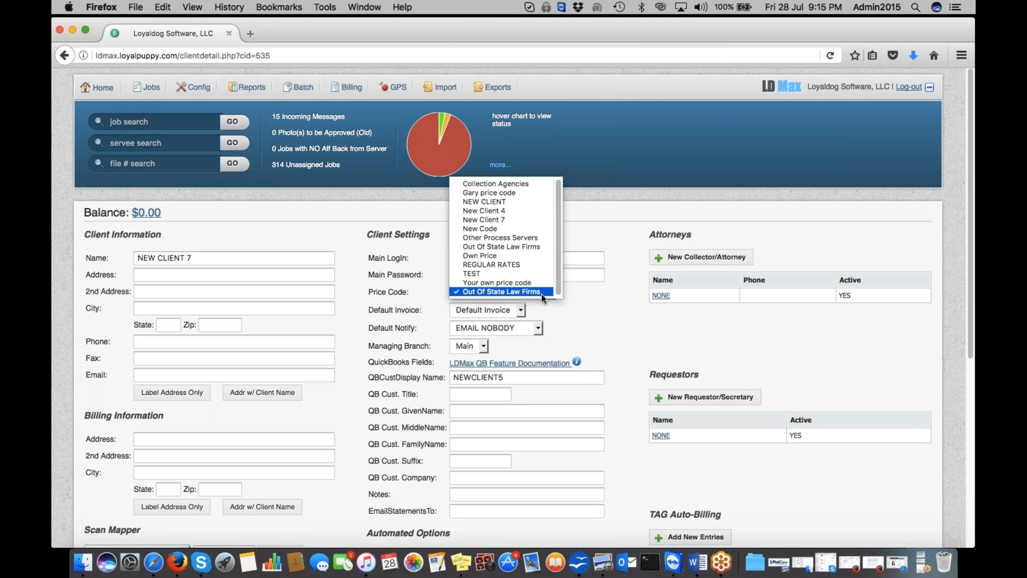
click(509, 220)
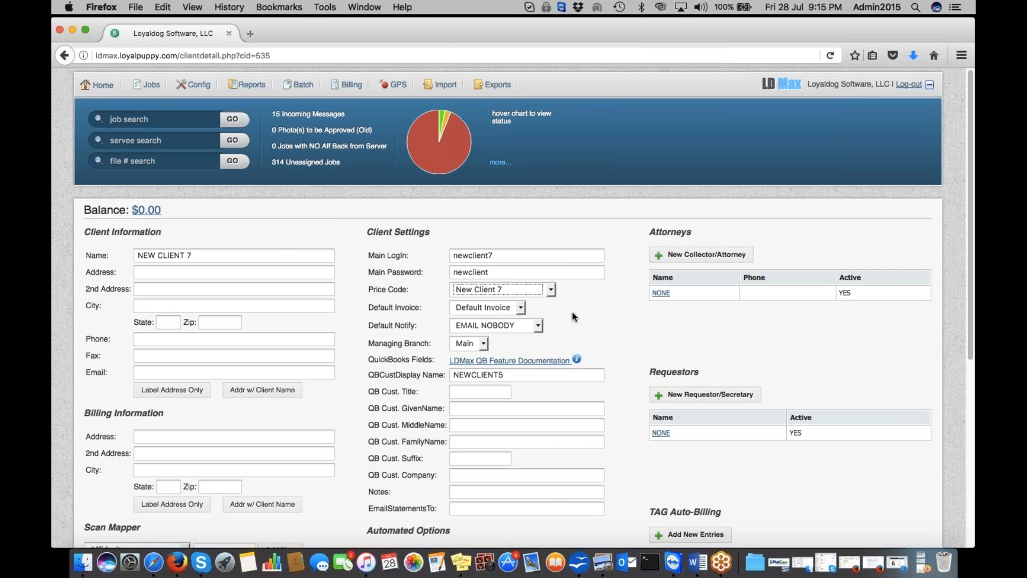
scroll(53, 447, down, 10)
click(103, 442)
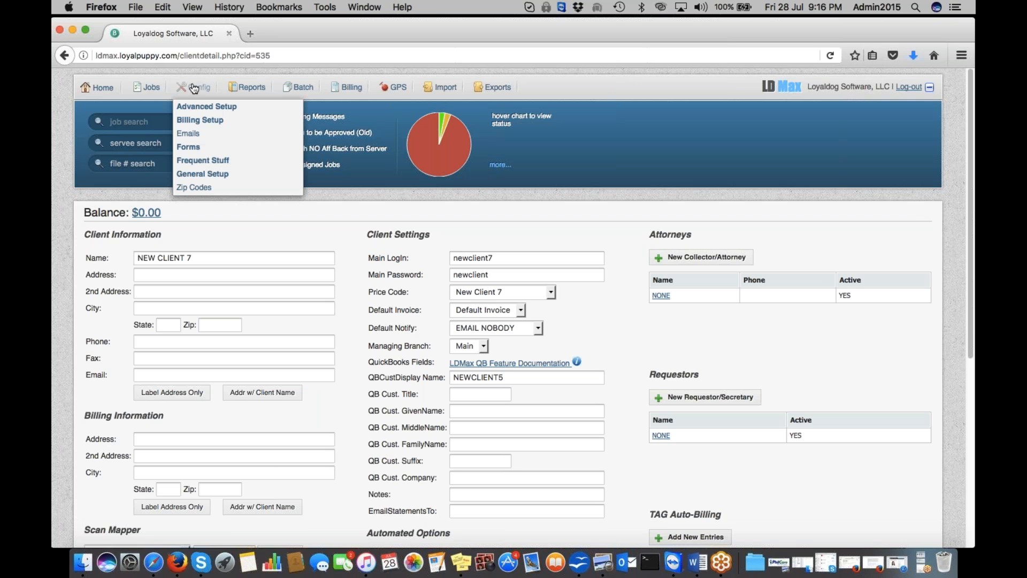
Step: Open Billing Setup > Products / Invoice and scroll through the 24 Invoice Items
mouse_move(196, 122)
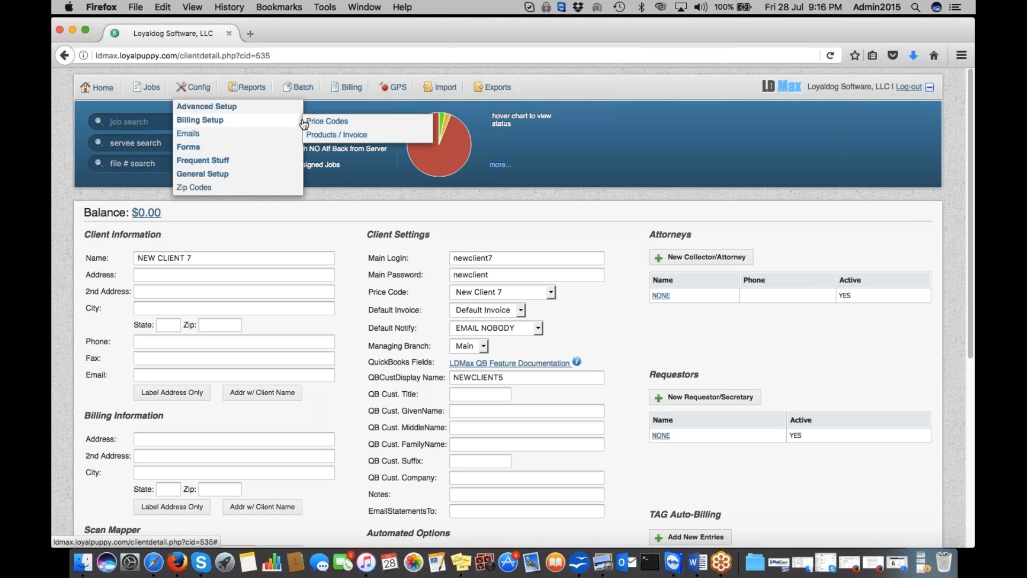
click(323, 137)
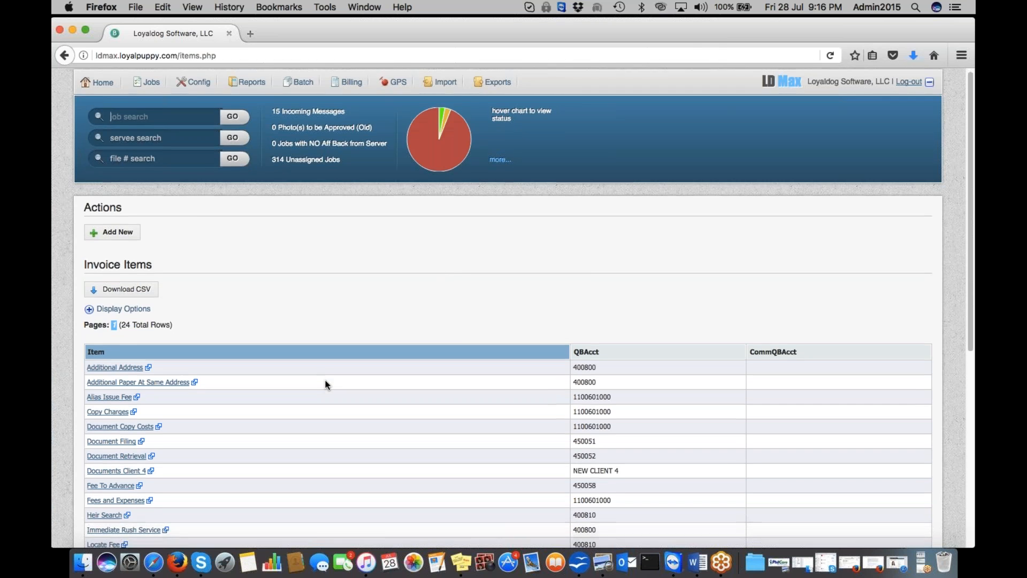
scroll(327, 384, down, 5)
scroll(326, 384, up, 5)
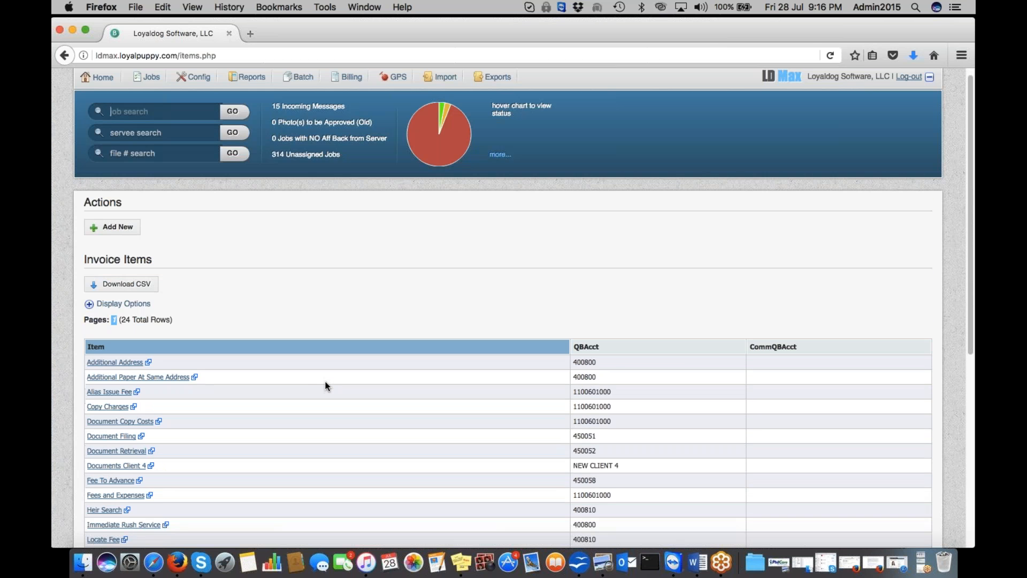
scroll(327, 385, down, 3)
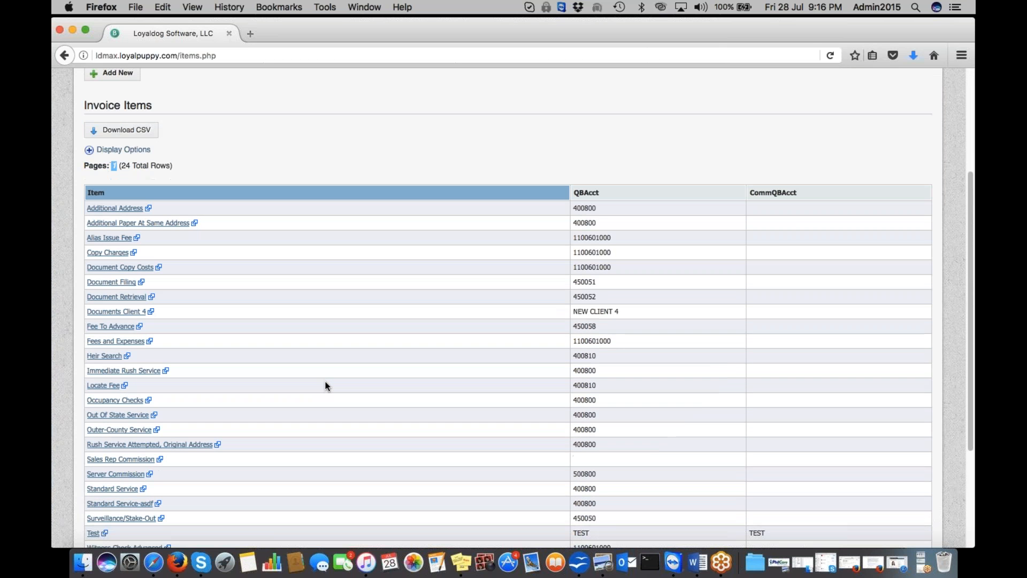
scroll(325, 383, up, 3)
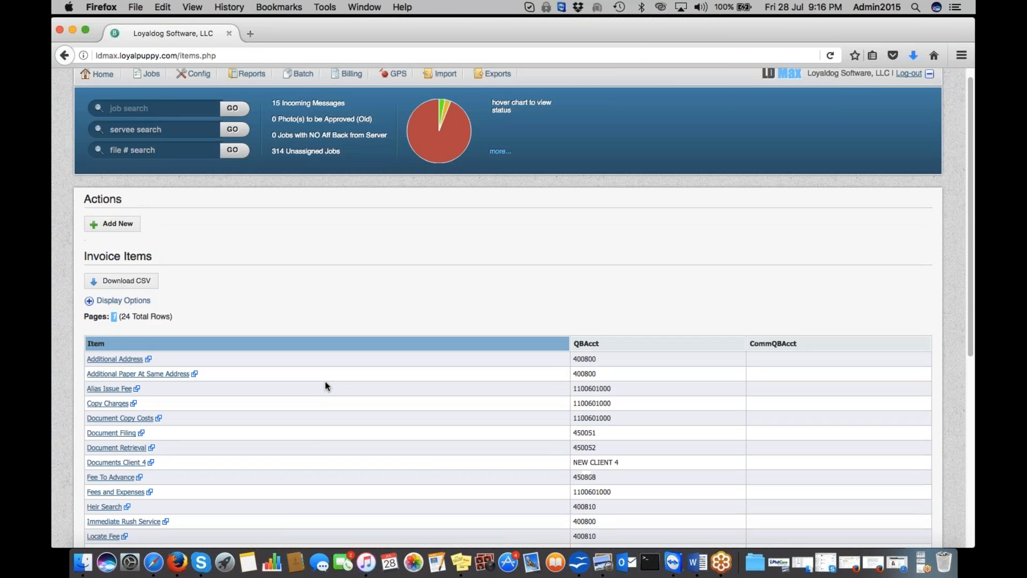
Step: Create invoice item 'New Invoice Item' with QB account NEWCLIENT5, bringing the list to 25 rows
click(123, 230)
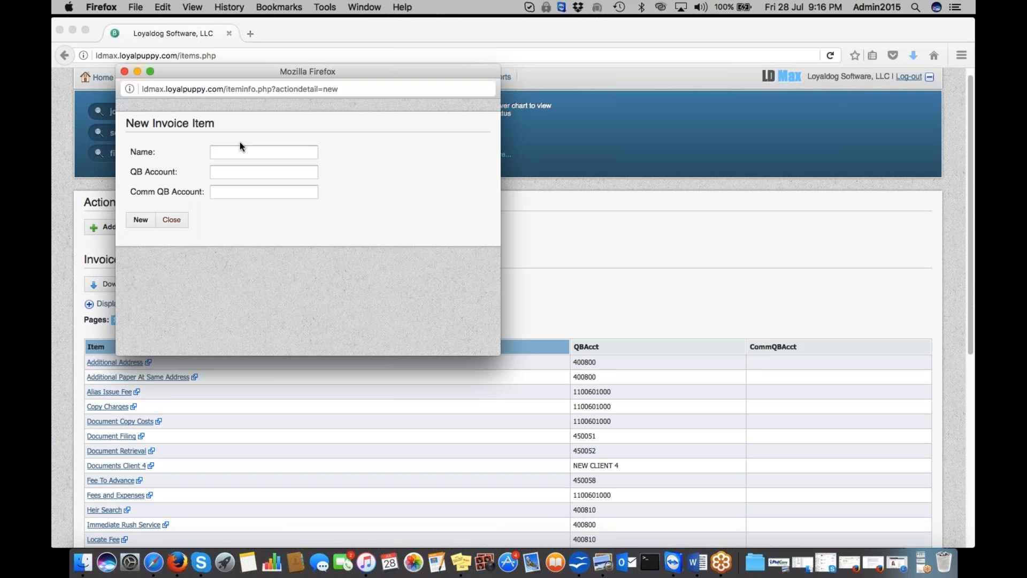
text(New Invoice Item)
click(236, 173)
text(NEW INVOICEITEM)
key(BackSpace)
key(BackSpace)
key(BackSpace)
key(BackSpace)
key(BackSpace)
key(BackSpace)
key(BackSpace)
key(BackSpace)
key(BackSpace)
key(BackSpace)
key(BackSpace)
key(BackSpace)
key(BackSpace)
key(BackSpace)
text(NEW)
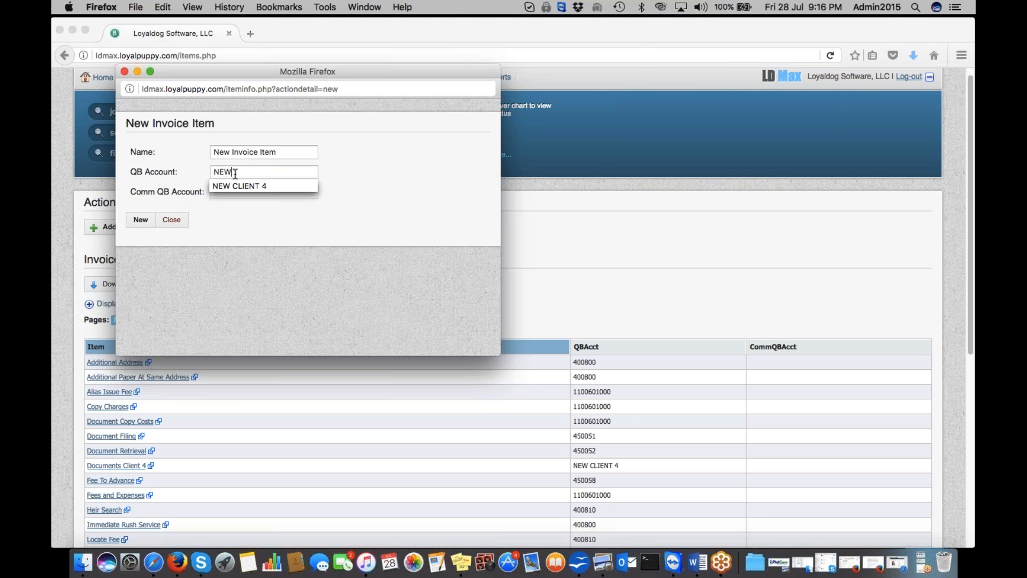
text(CLIENT5)
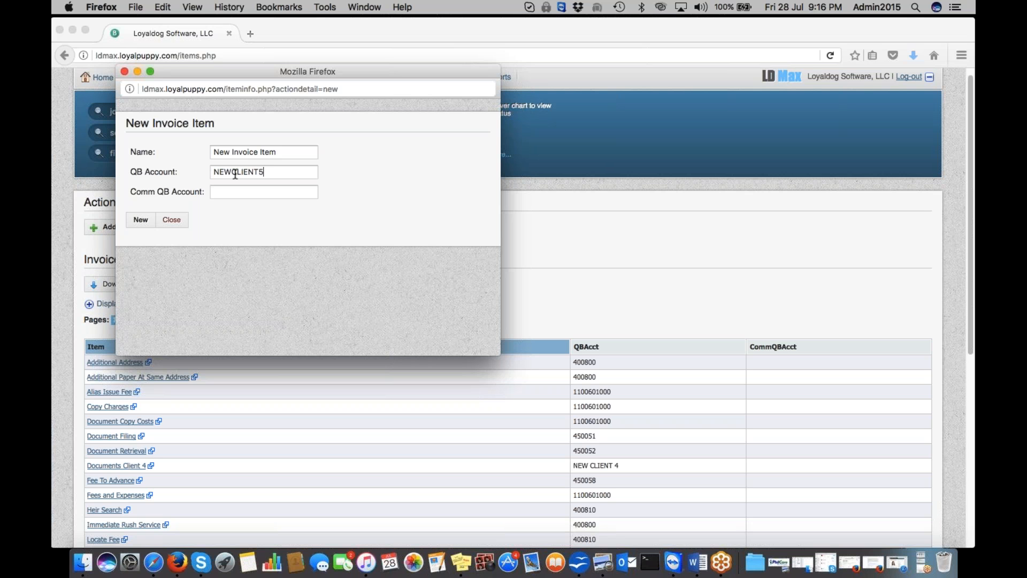
click(140, 220)
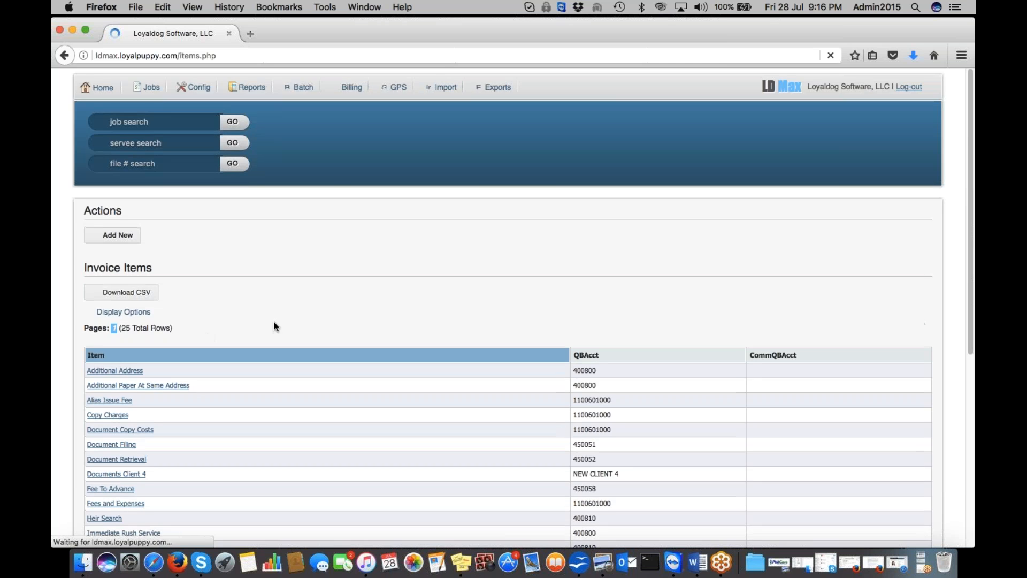
scroll(274, 326, down, 10)
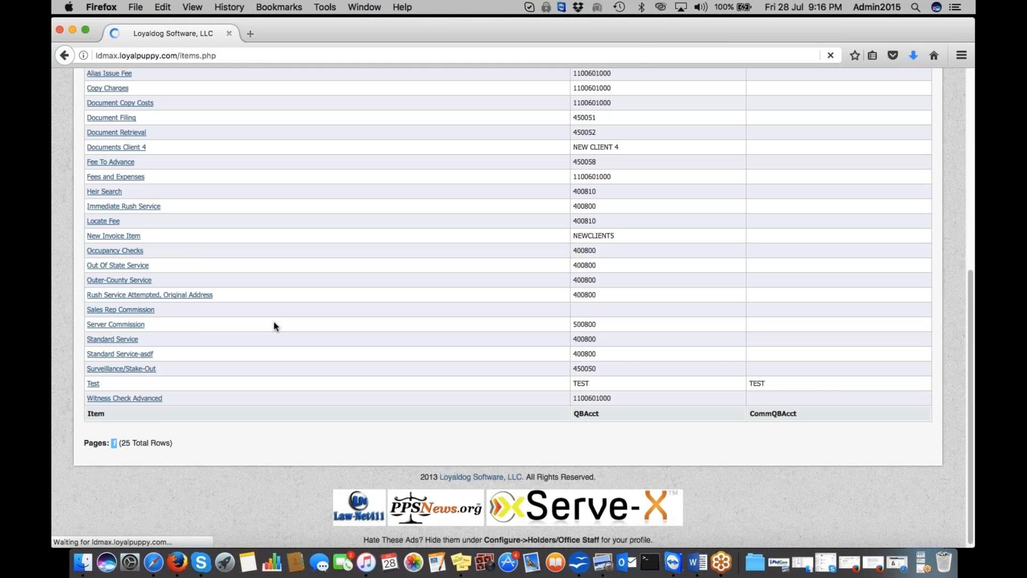
scroll(274, 327, down, 10)
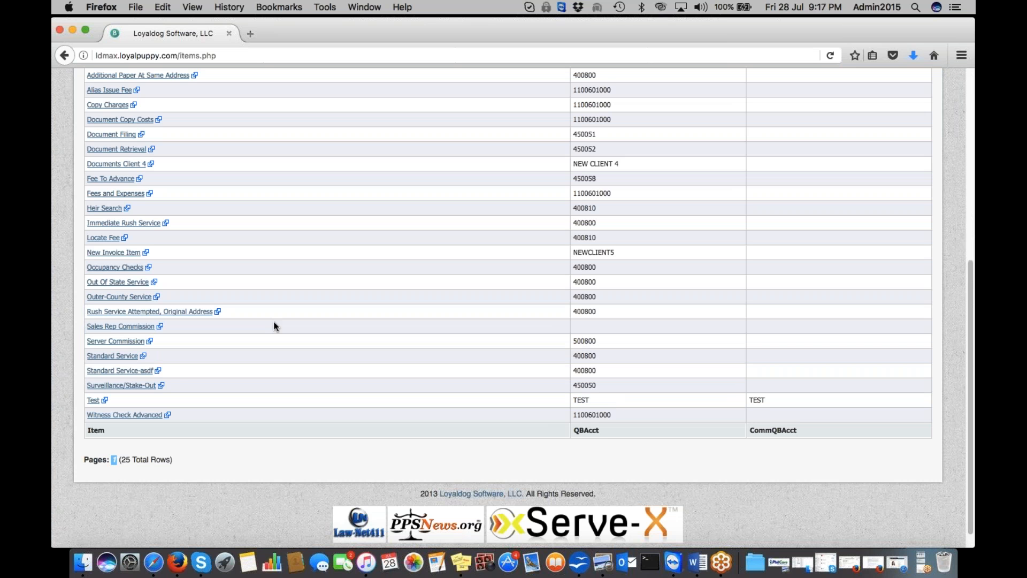
scroll(274, 327, up, 2)
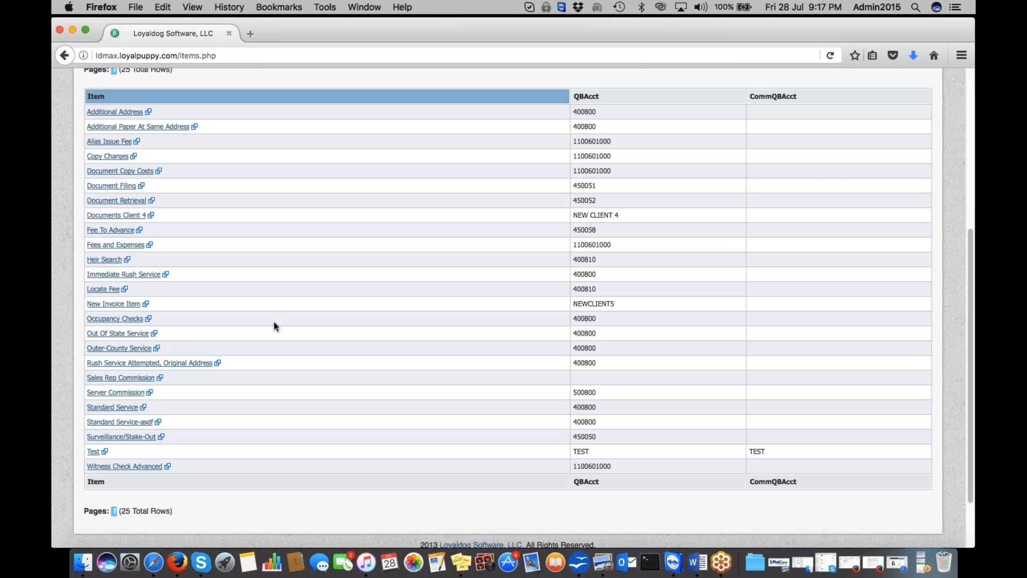
click(110, 307)
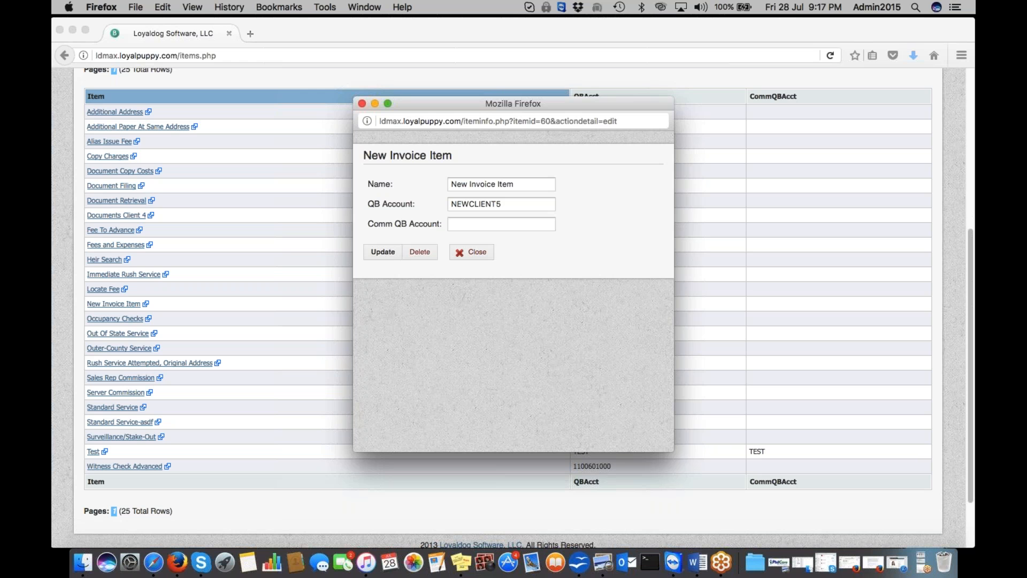
click(361, 104)
scroll(503, 187, up, 5)
mouse_move(187, 91)
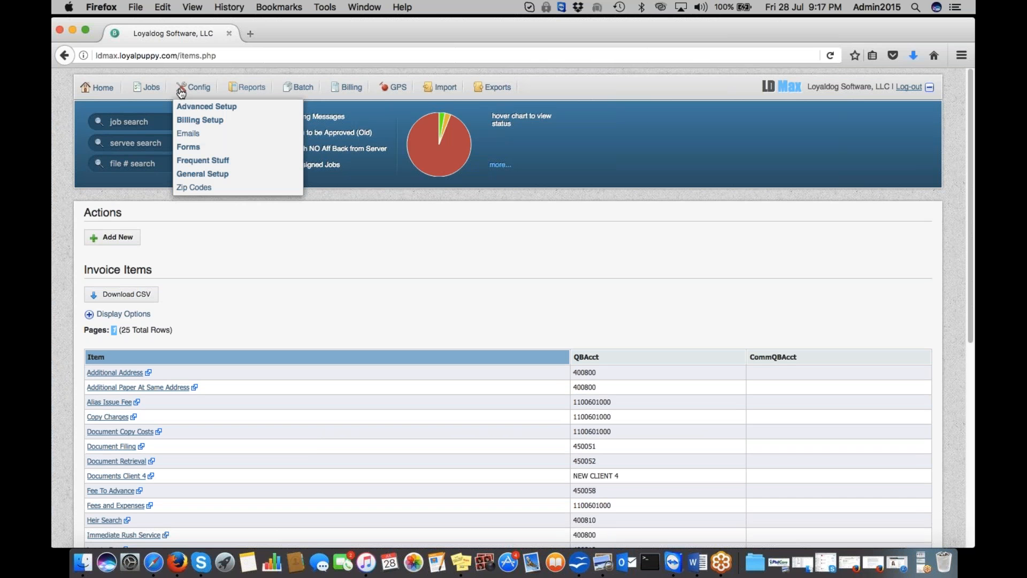
mouse_move(190, 122)
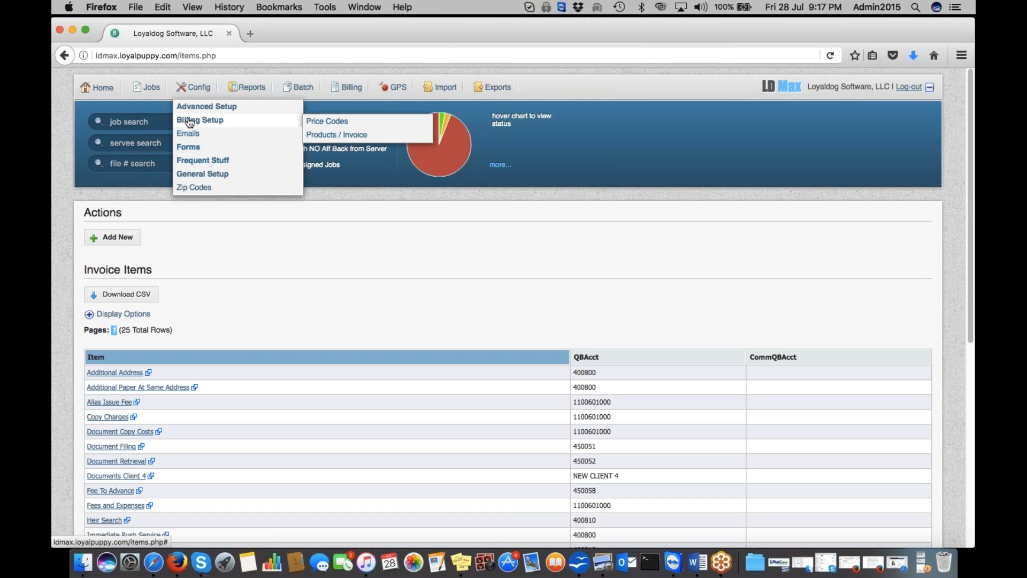
click(921, 567)
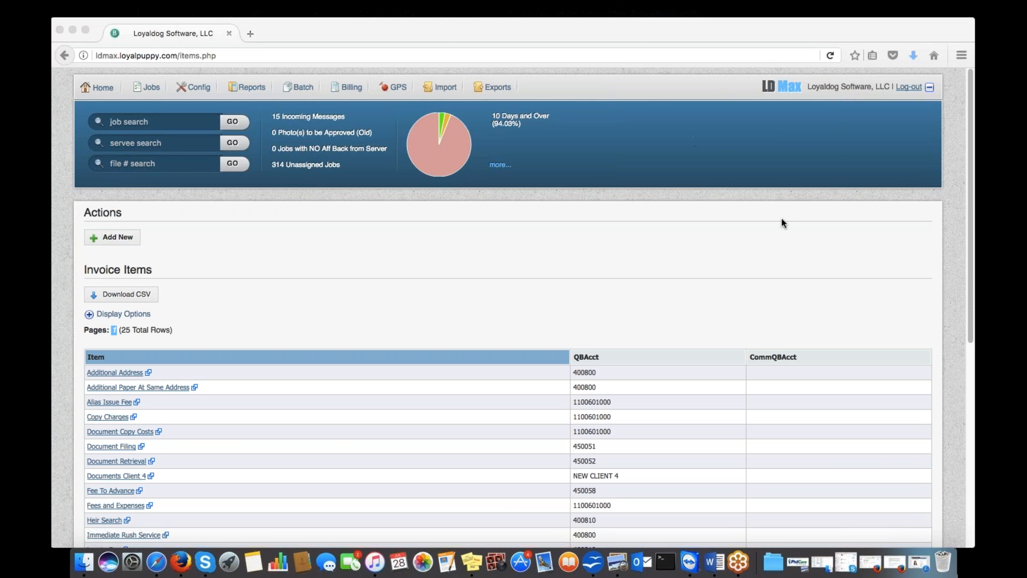